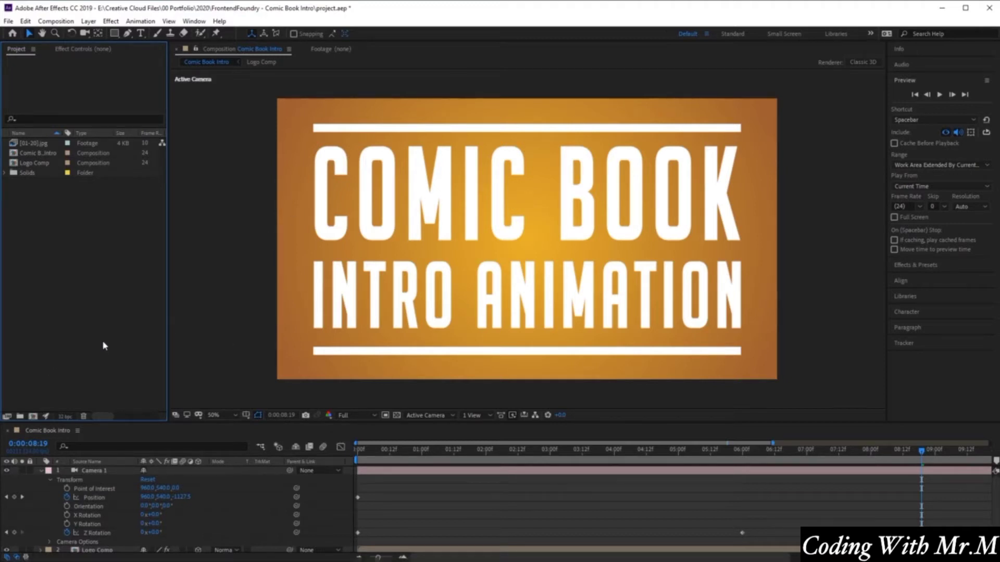
# Add the Comic Book Intro composition to the After Effects Render Queue from the Composition menu.
pyautogui.click(19, 437)
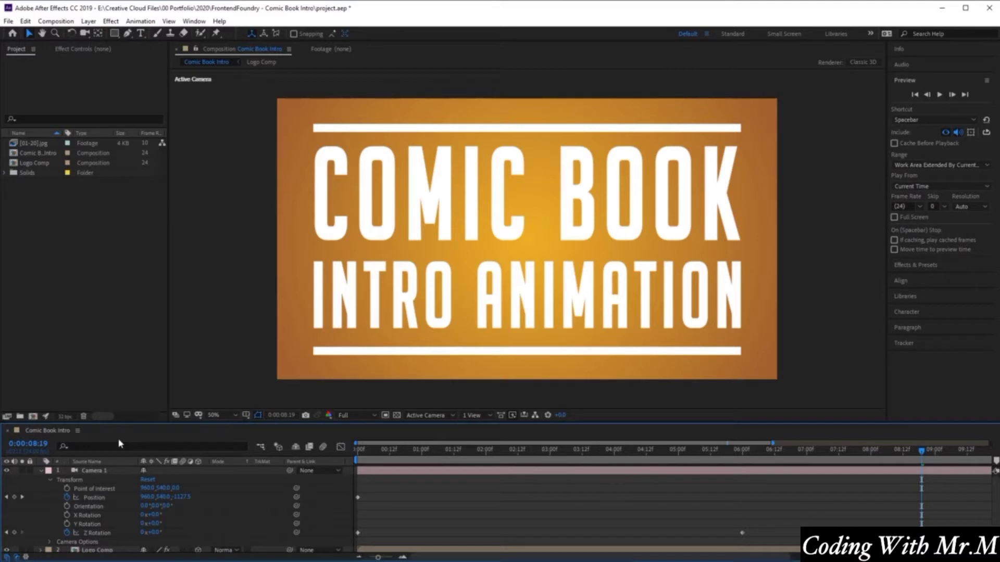
pyautogui.click(55, 20)
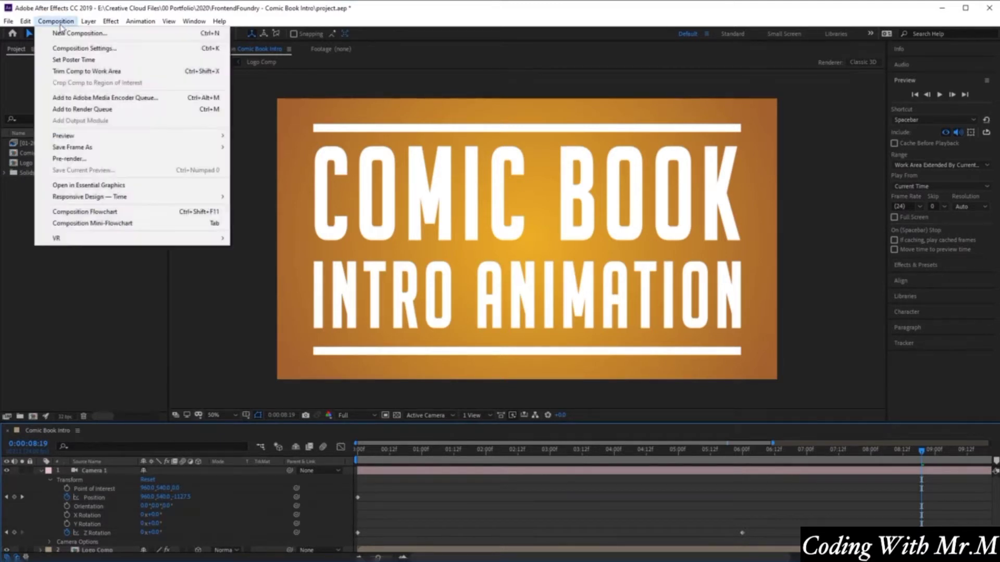
pyautogui.click(106, 110)
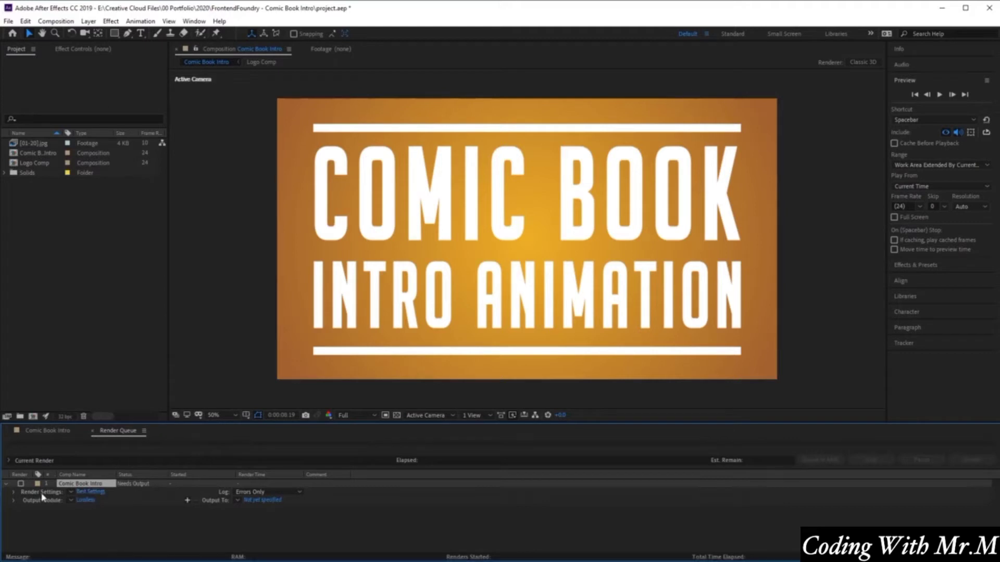
# Bring up the Best Settings render settings for Comic Book Intro, keeping Quality at Best.
pyautogui.click(92, 493)
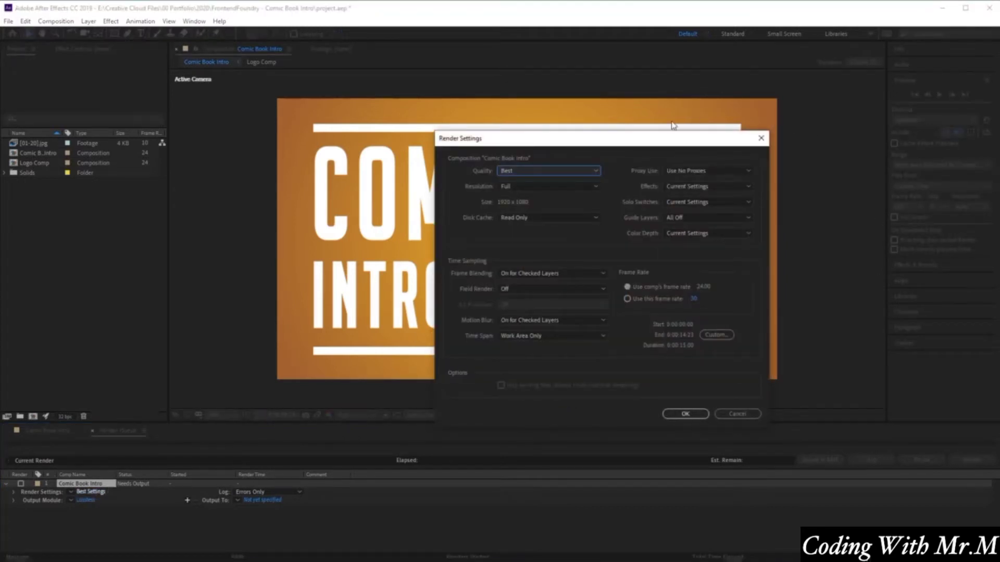
pyautogui.moveTo(627, 143); pyautogui.dragTo(626, 129)
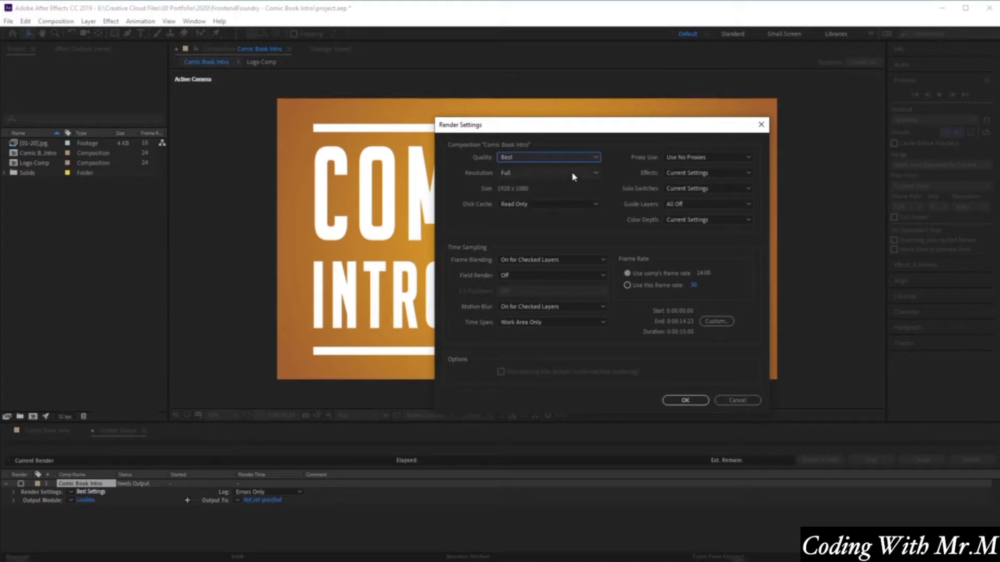
pyautogui.click(588, 158)
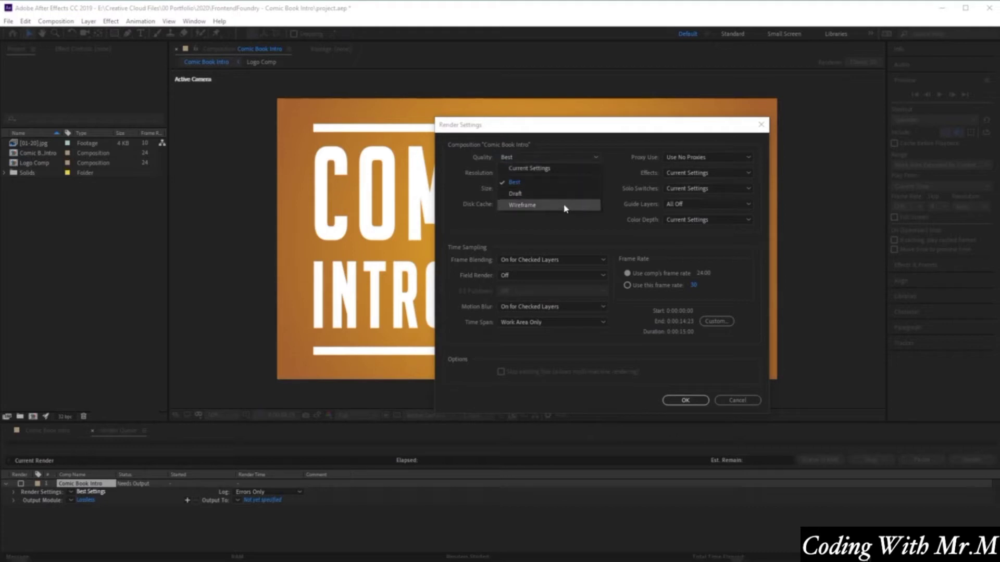
pyautogui.click(589, 182)
# Try Half and Third render resolution, then set Resolution back to Full (1920 x 1080).
pyautogui.click(585, 173)
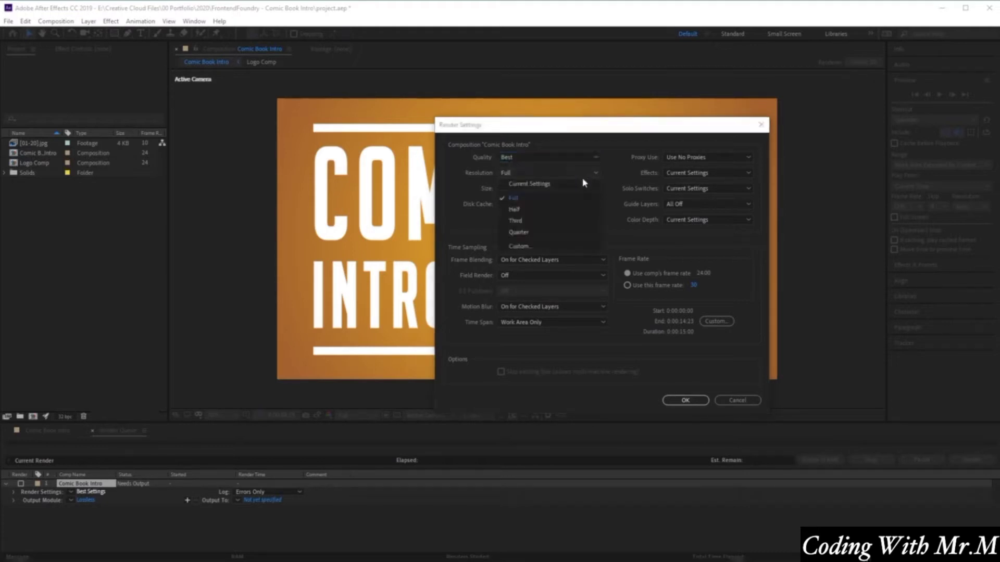
pyautogui.click(569, 213)
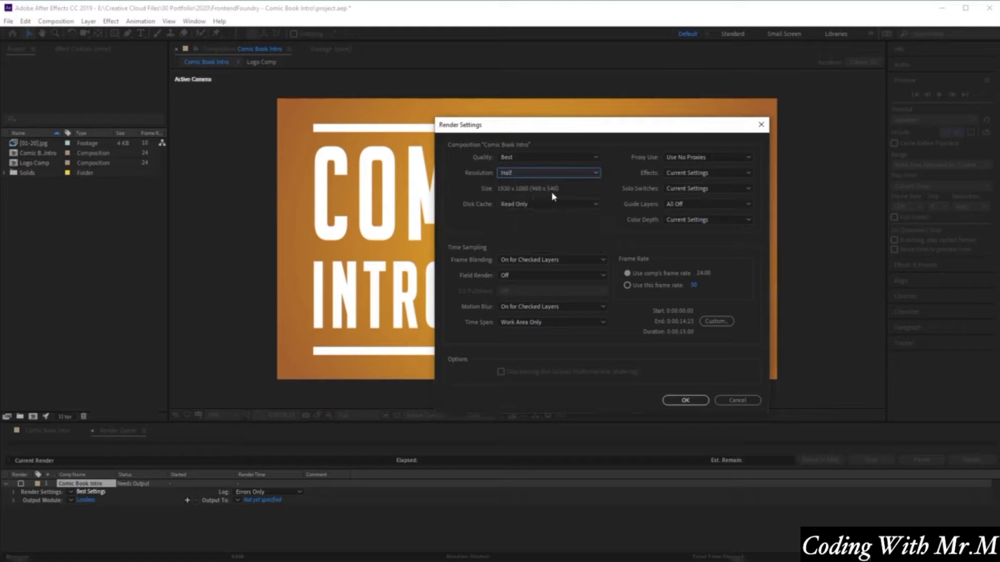
pyautogui.click(591, 179)
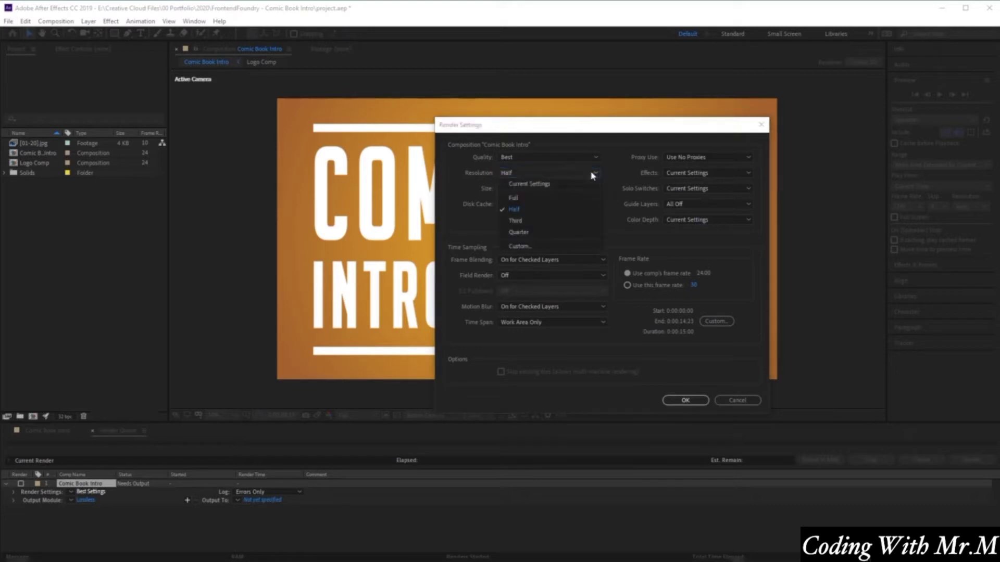
pyautogui.click(562, 215)
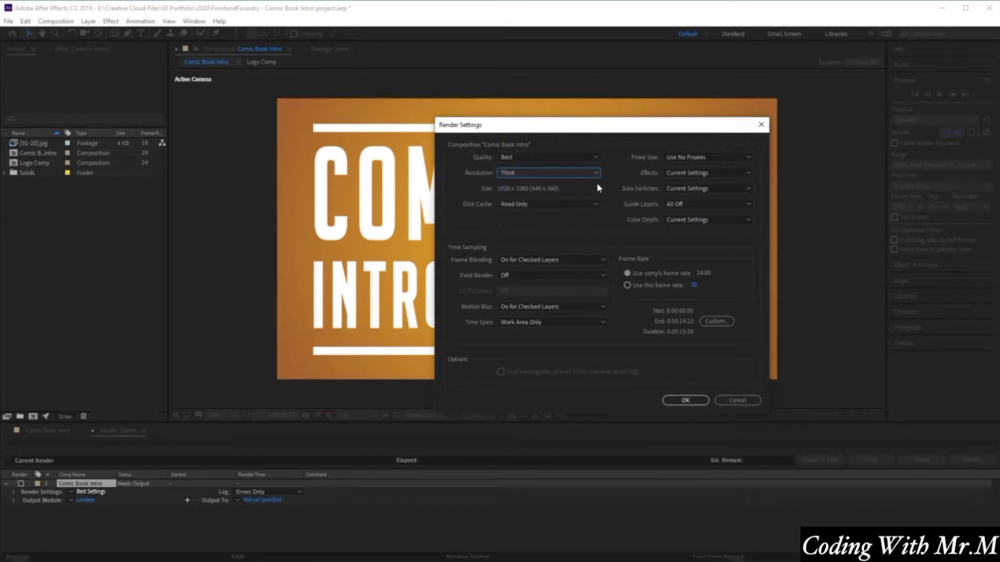
pyautogui.click(597, 175)
pyautogui.click(564, 201)
# Confirm the custom render settings and keep AVI as the output module format.
pyautogui.click(690, 402)
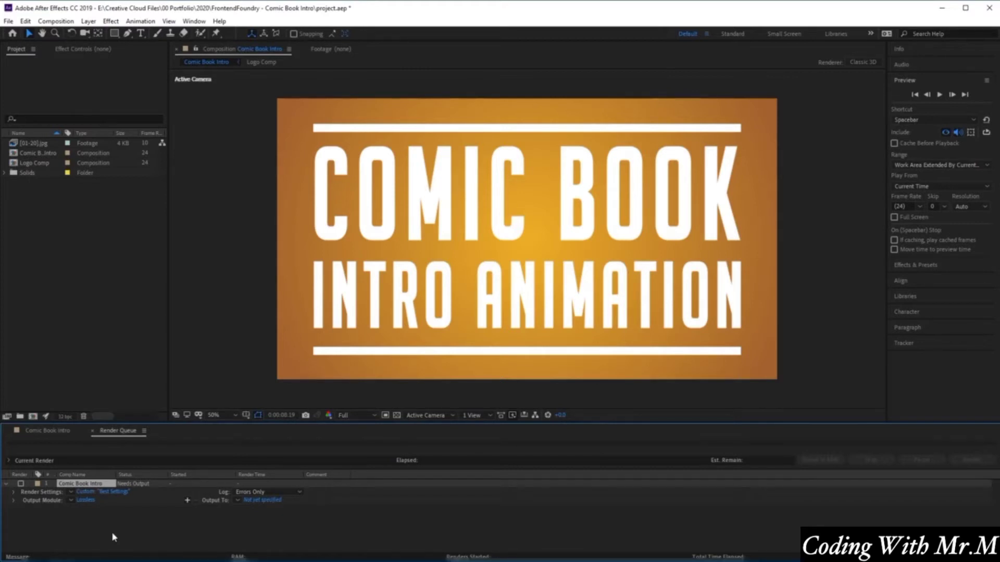
pyautogui.click(84, 500)
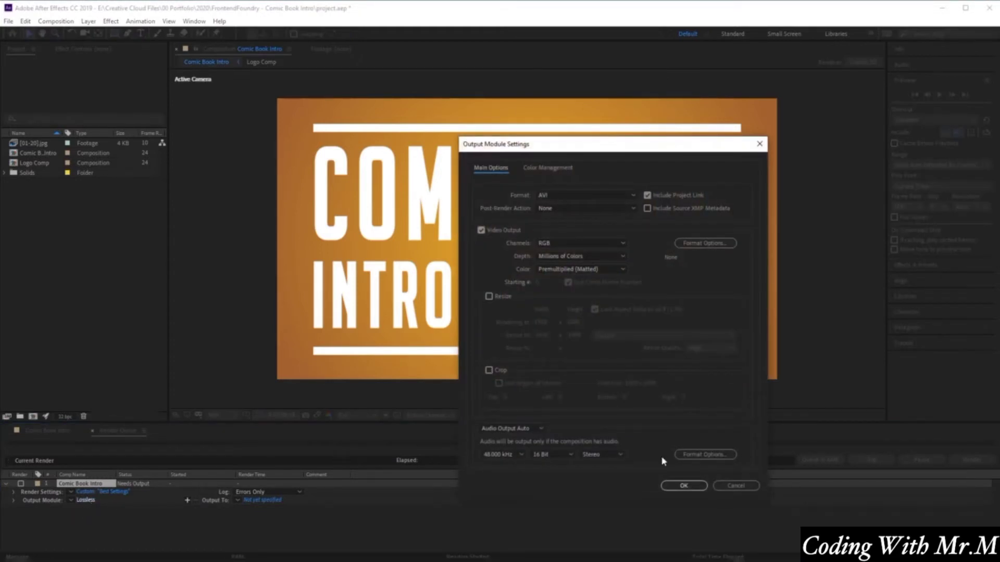
pyautogui.click(601, 199)
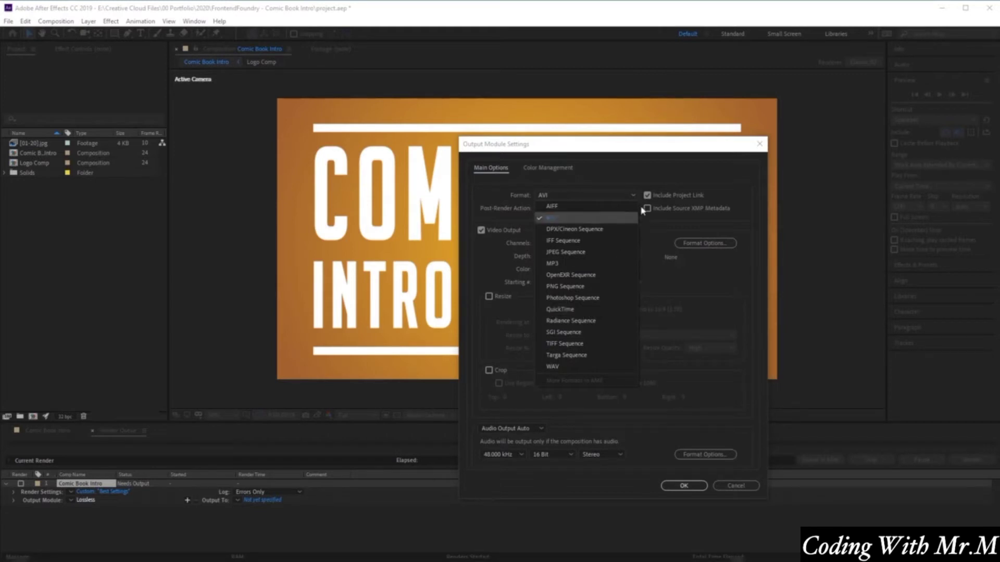
pyautogui.click(651, 175)
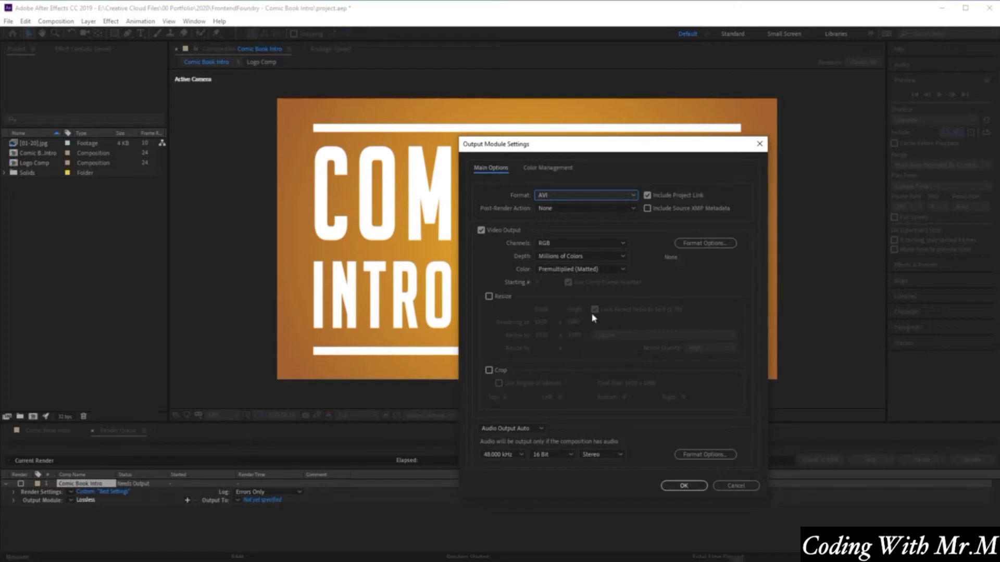
# Try resizing the output to 1920 x 1080, then turn Resize off and accept the output module.
pyautogui.click(489, 297)
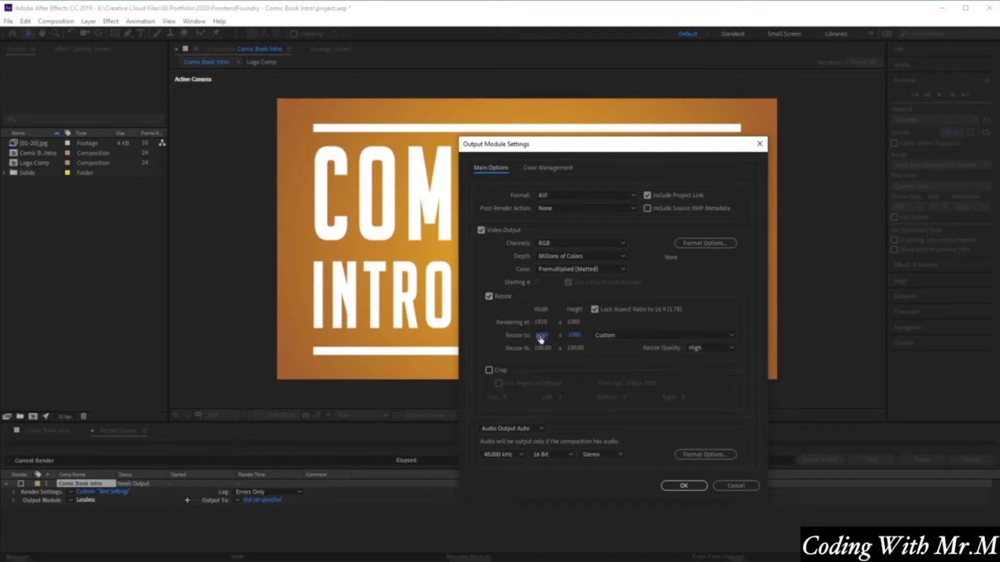
pyautogui.moveTo(548, 337); pyautogui.dragTo(501, 340)
pyautogui.click(544, 336)
pyautogui.write('1920')
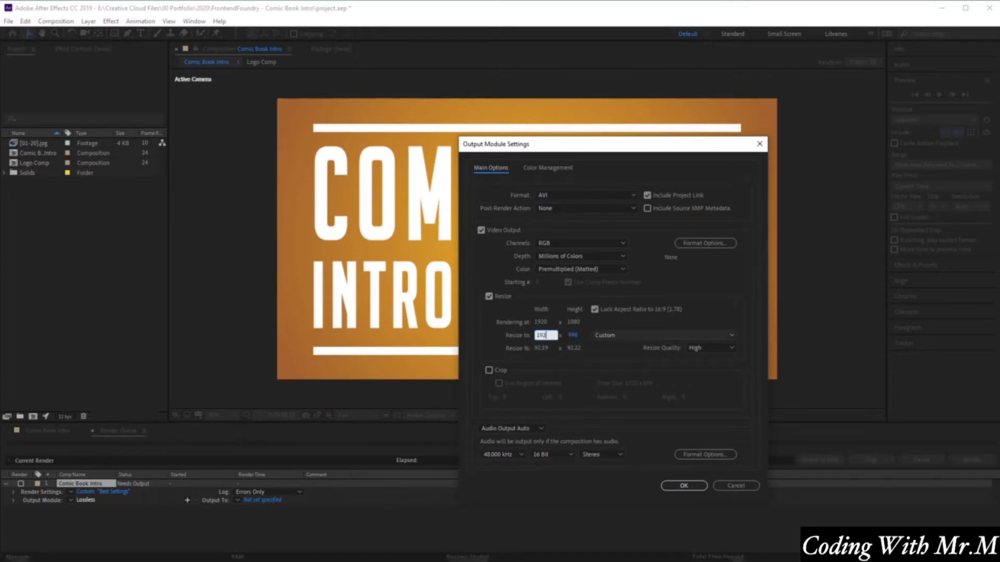
pyautogui.click(573, 337)
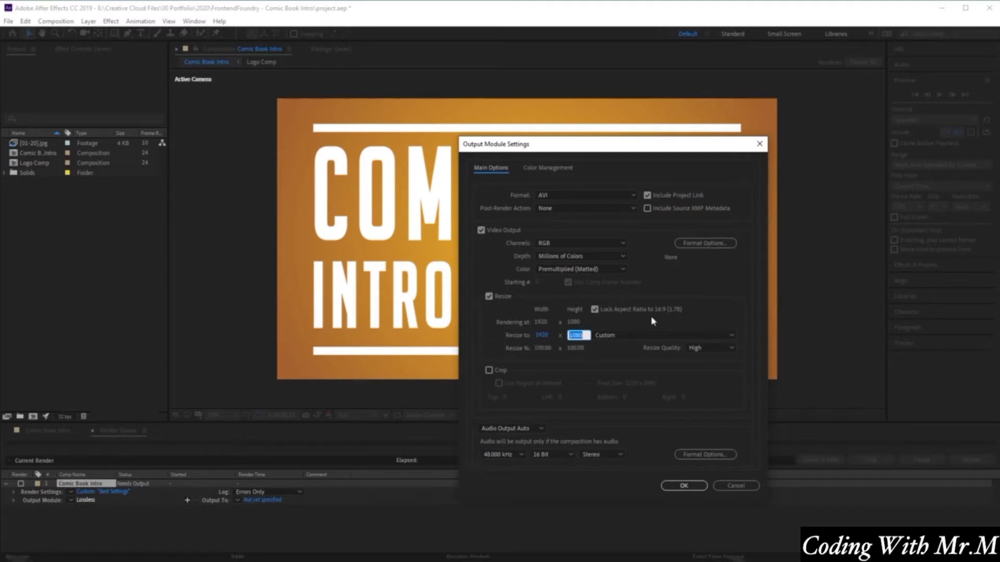
pyautogui.click(715, 319)
pyautogui.click(490, 297)
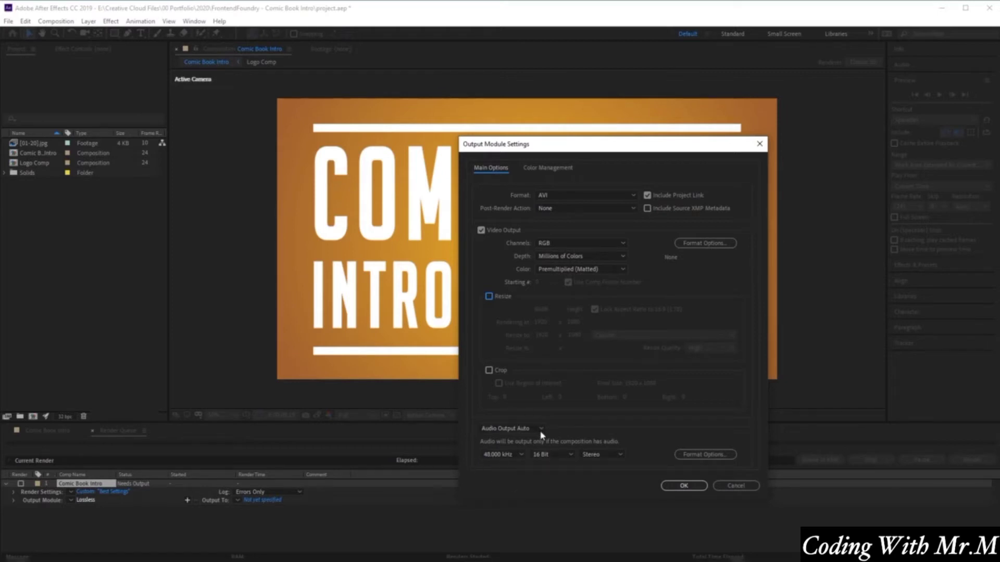
pyautogui.click(684, 486)
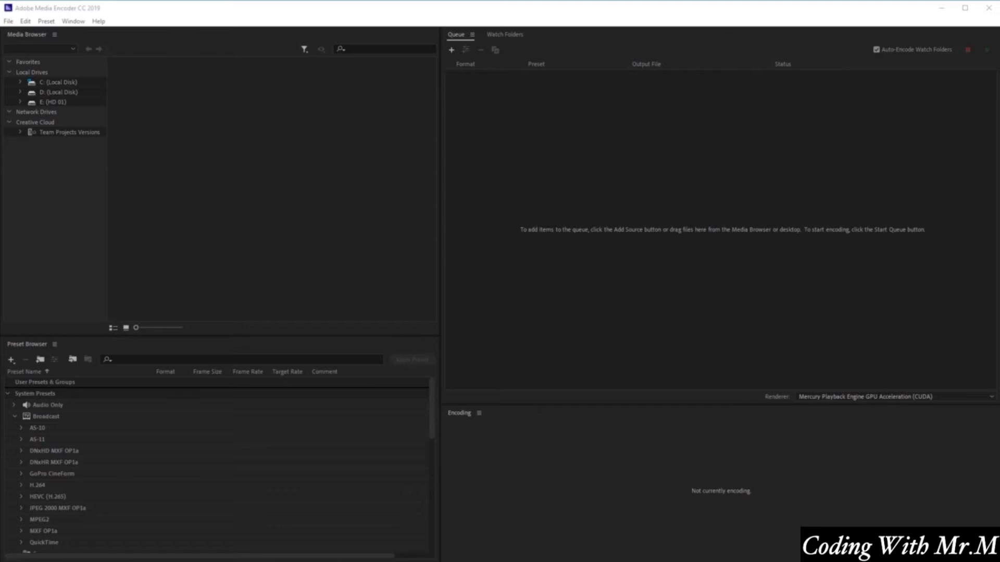
pyautogui.moveTo(770, 560); pyautogui.dragTo(719, 211)
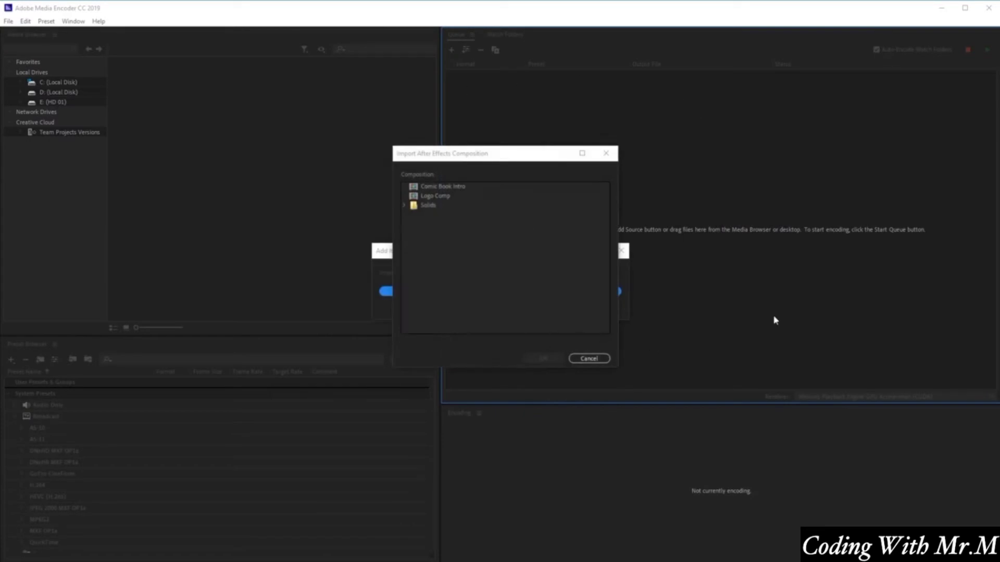
pyautogui.click(458, 160)
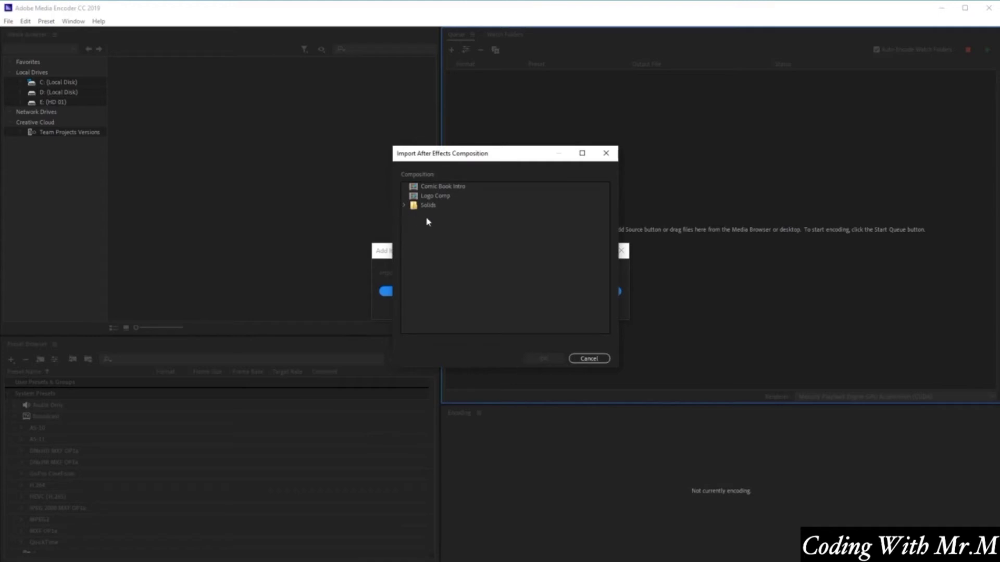
pyautogui.click(455, 189)
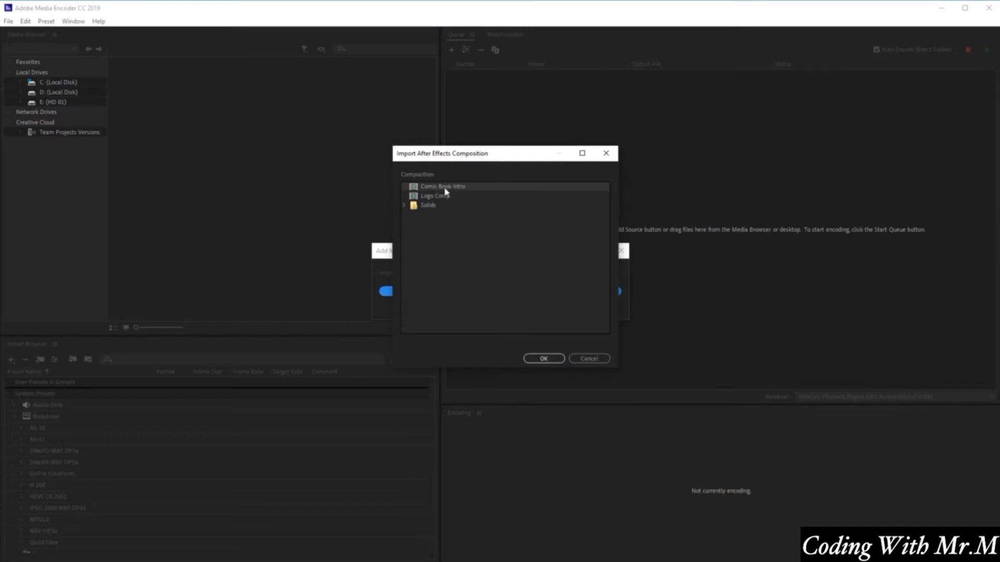
pyautogui.click(541, 359)
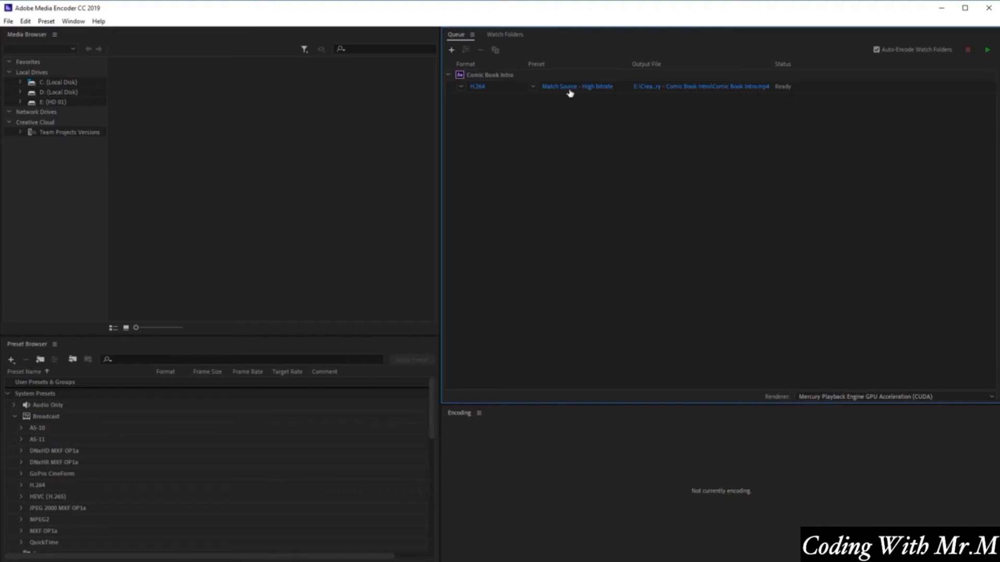
pyautogui.moveTo(569, 92)
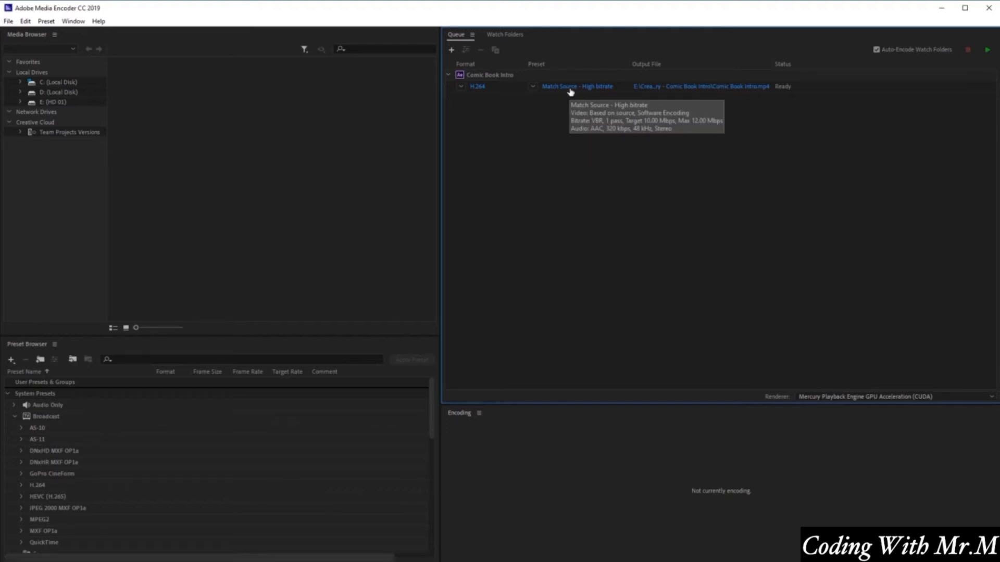
# Open Export Settings for Comic Book Intro, reviewing the Format and Preset lists while keeping H.264.
pyautogui.click(570, 90)
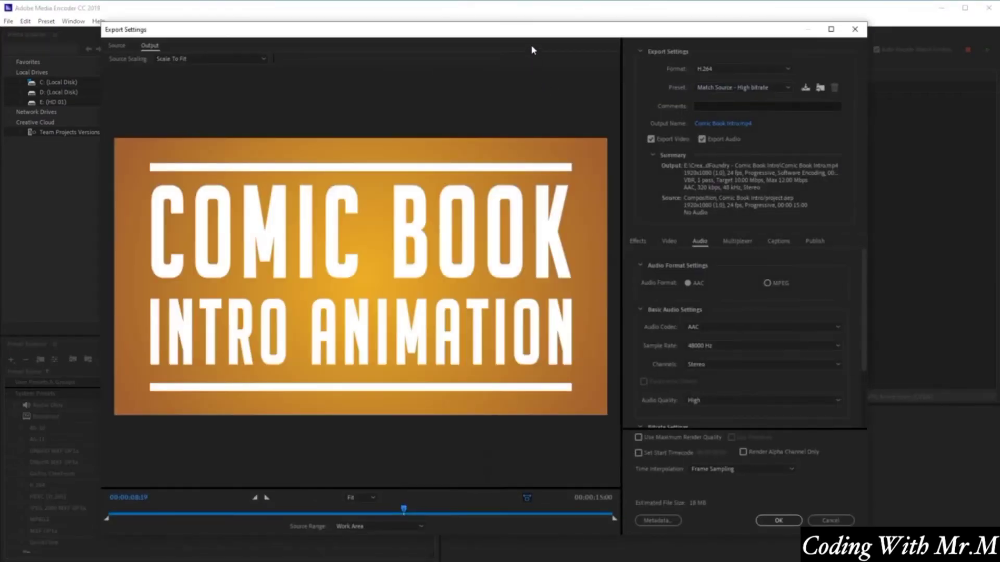
pyautogui.moveTo(536, 34); pyautogui.dragTo(584, 29)
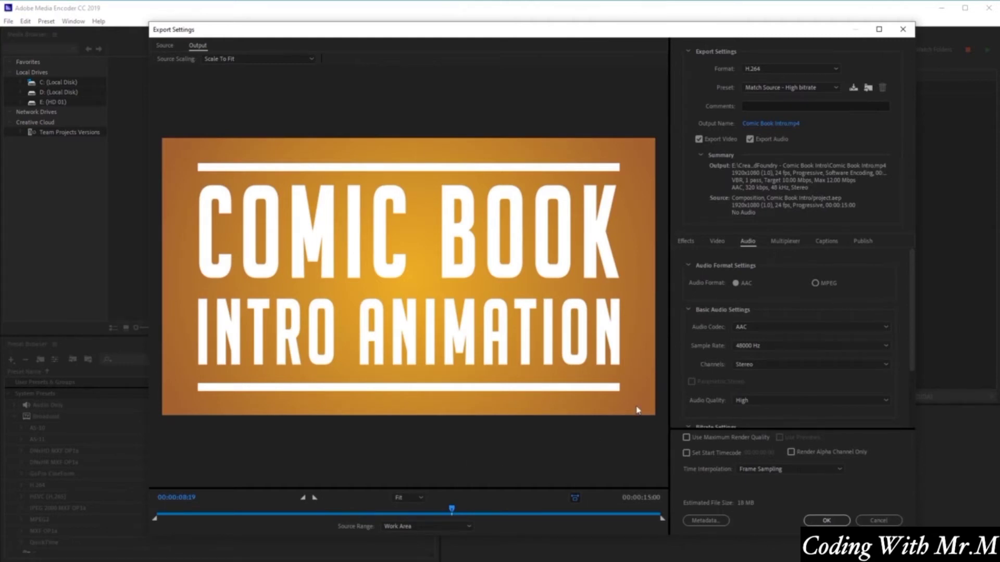
pyautogui.click(829, 74)
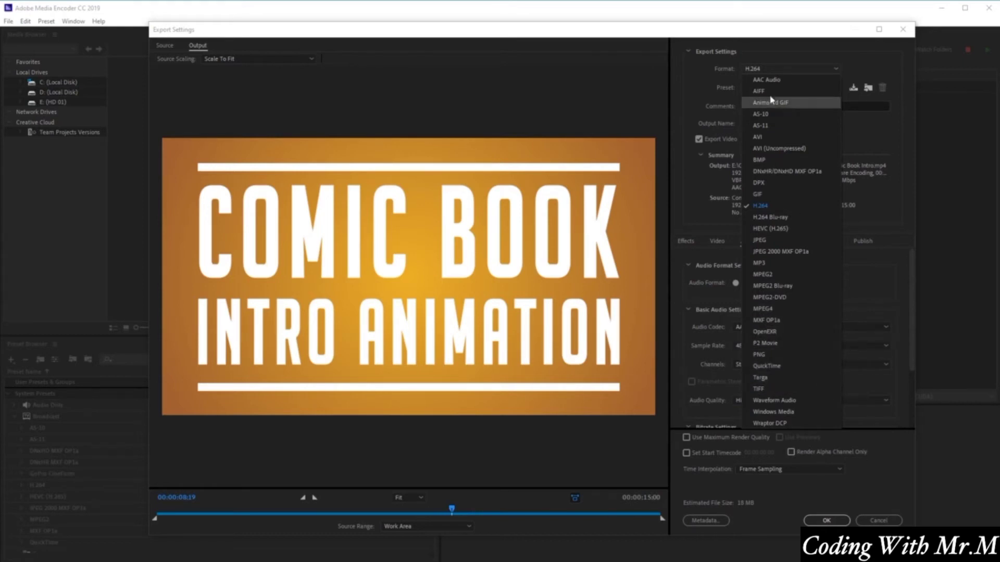
pyautogui.click(859, 71)
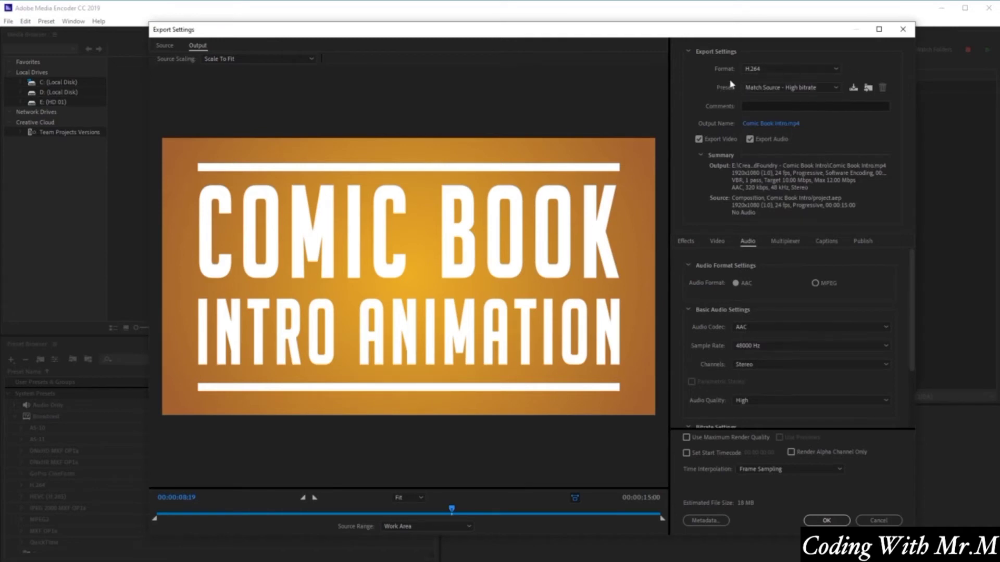
pyautogui.click(822, 92)
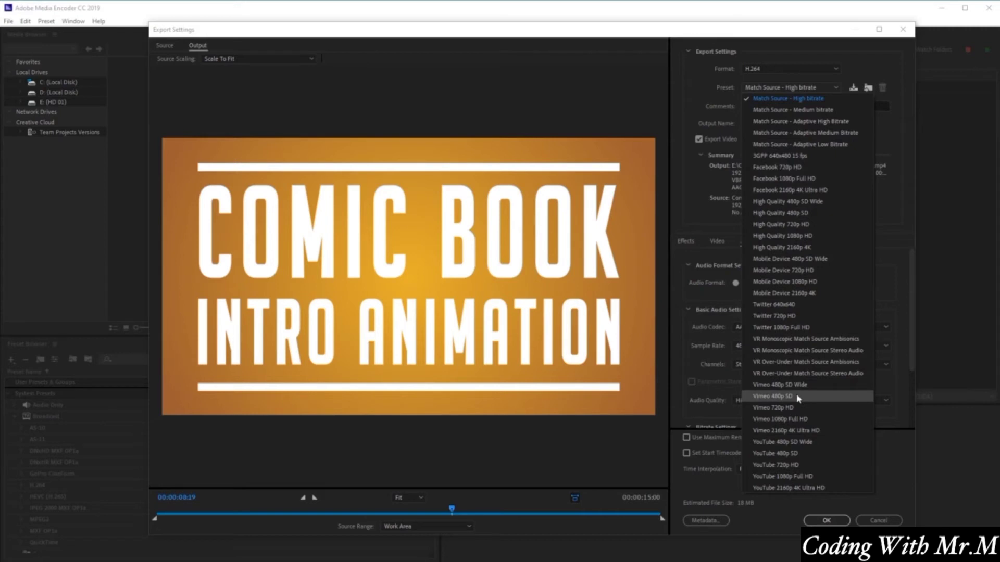
# Keep Match Source - High bitrate, then restore basic video settings to match the 1920x1080, 24 fps source.
pyautogui.click(904, 277)
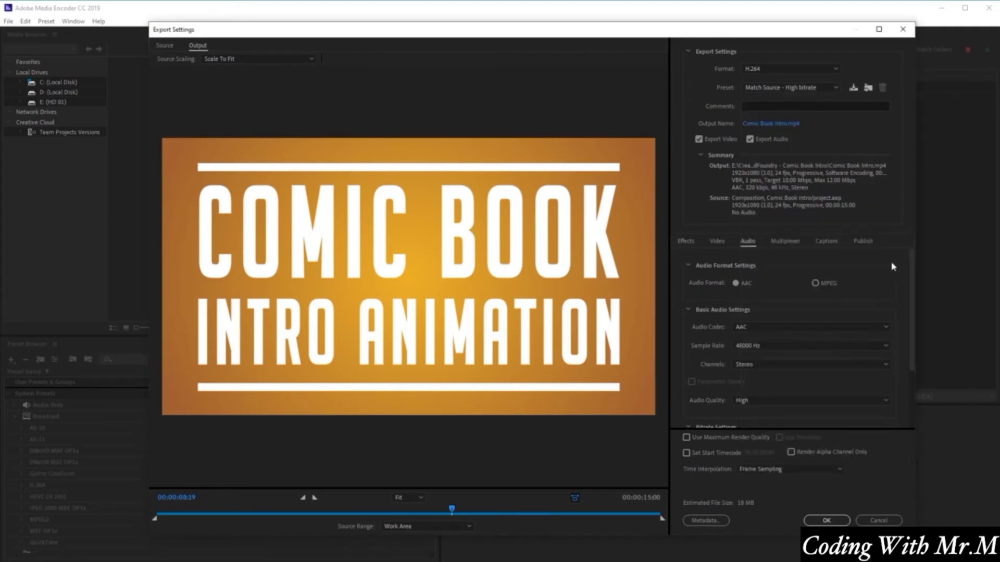
pyautogui.click(719, 244)
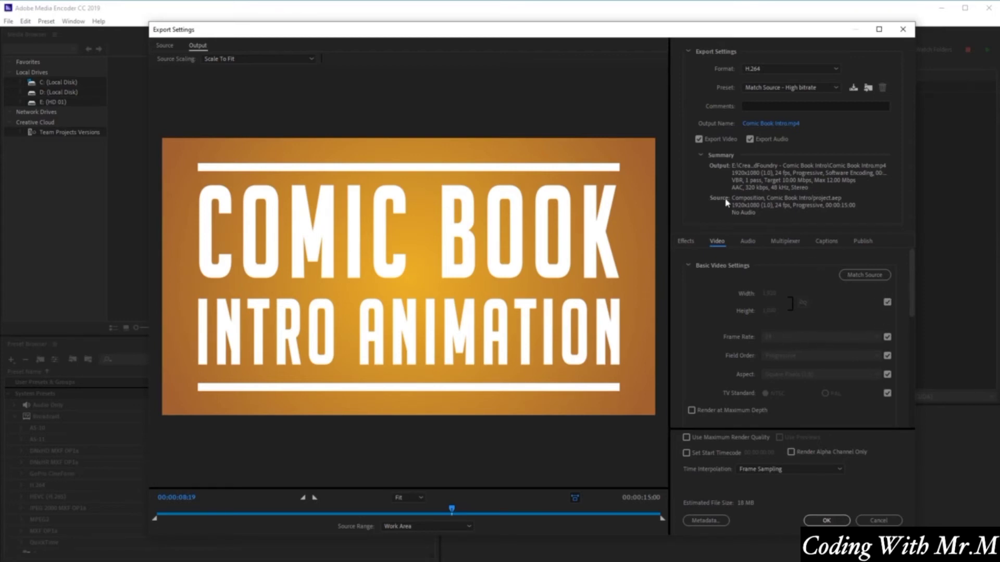
pyautogui.click(887, 302)
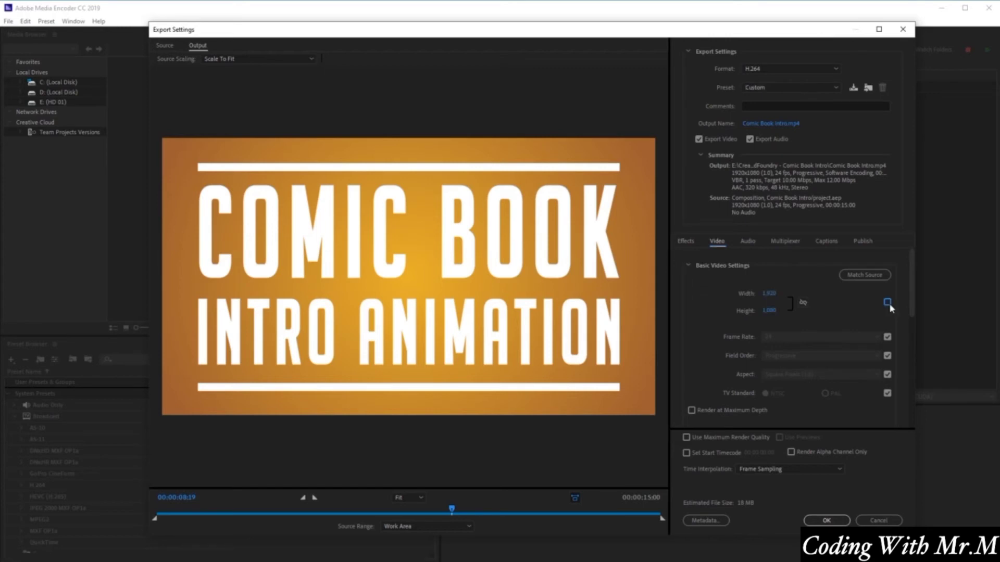
pyautogui.click(887, 337)
pyautogui.click(888, 355)
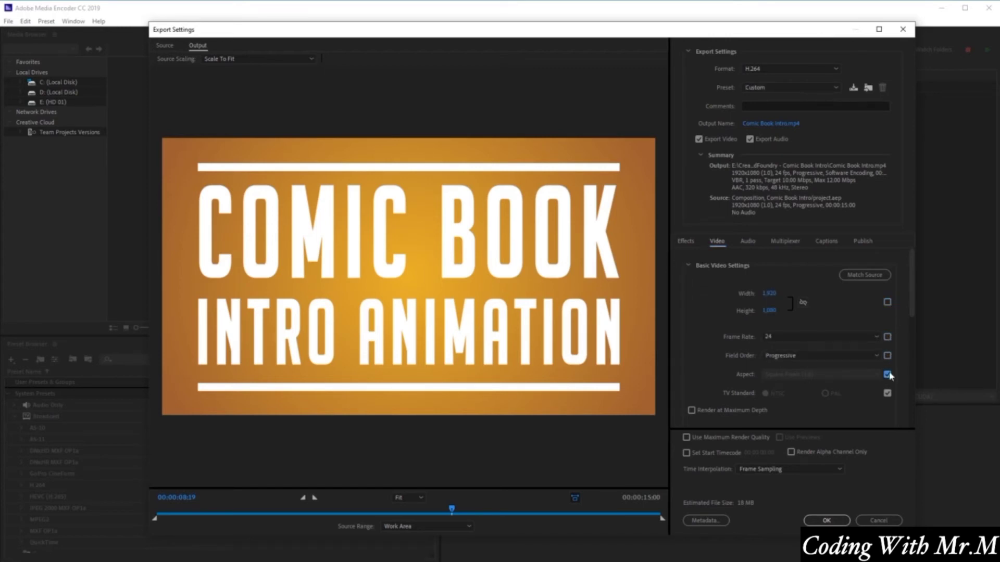
pyautogui.click(888, 375)
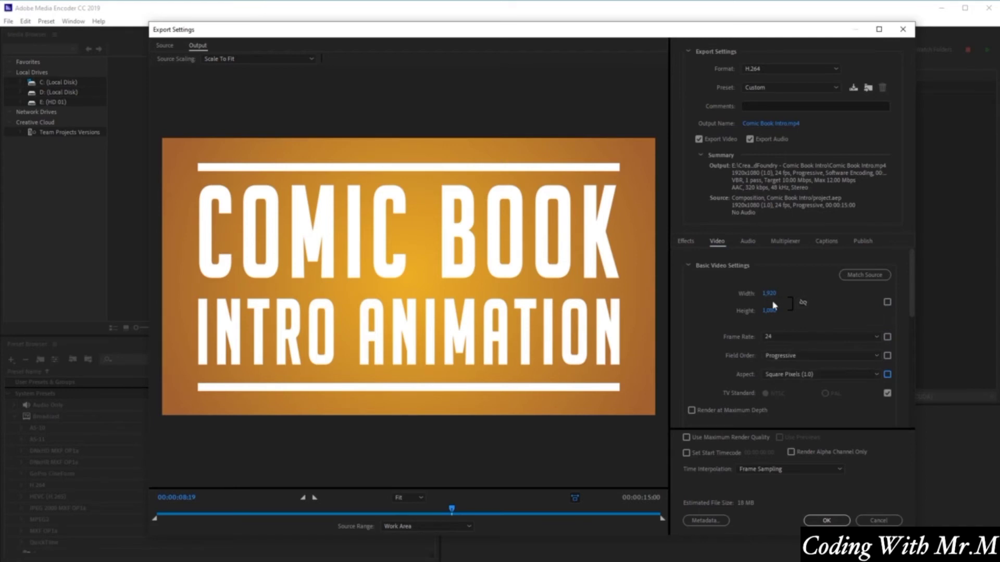
pyautogui.moveTo(770, 293); pyautogui.dragTo(715, 295)
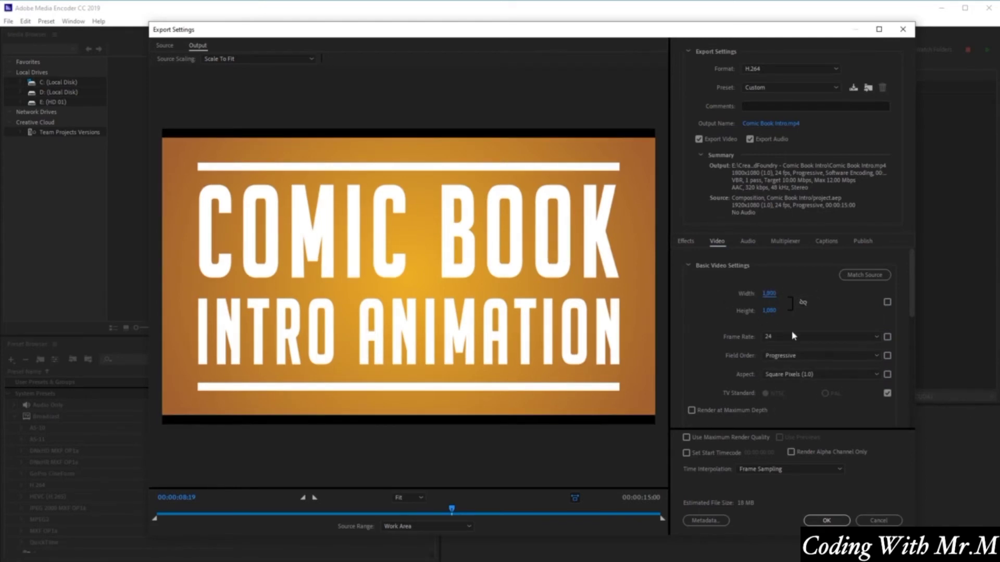
pyautogui.click(880, 276)
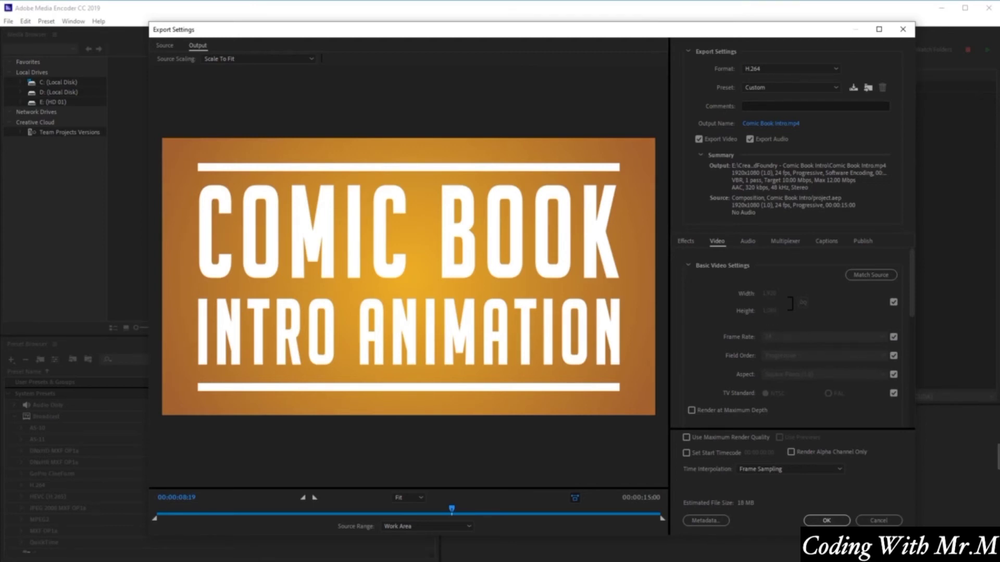
# Show AAC 48000 Hz stereo audio settings, trim the export range, then restore it to the full 15 seconds.
pyautogui.click(747, 242)
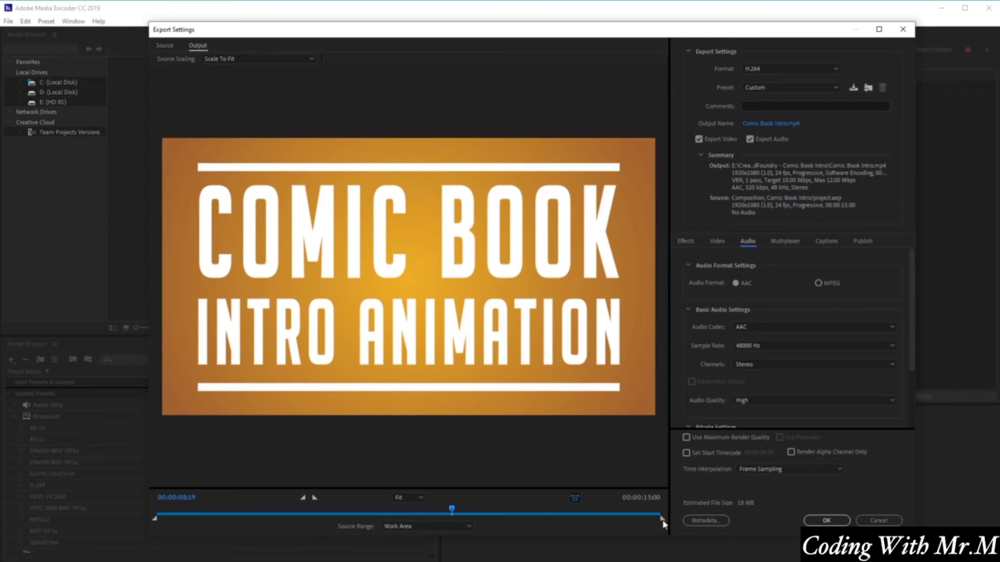
pyautogui.moveTo(661, 518); pyautogui.dragTo(550, 519)
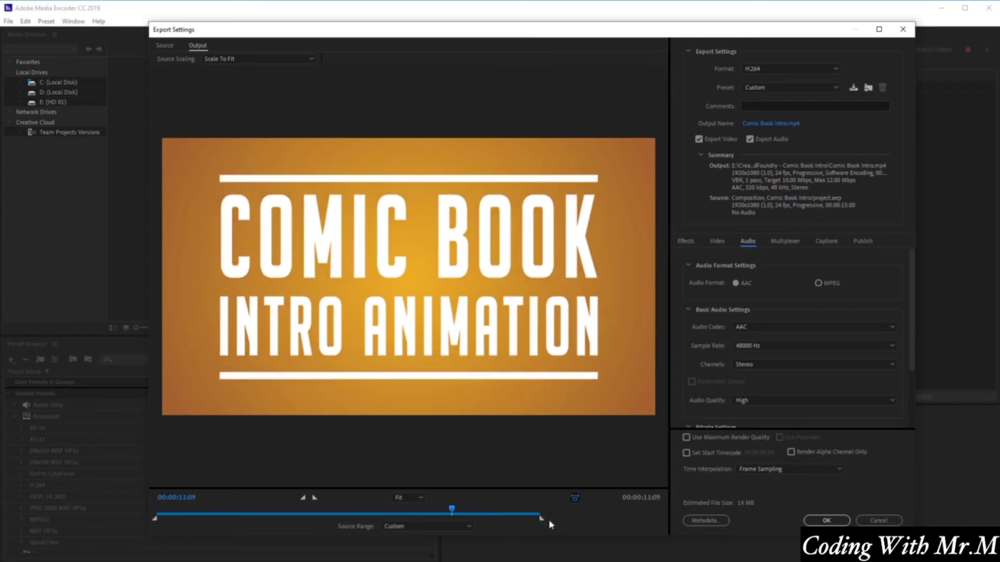
pyautogui.moveTo(621, 523); pyautogui.dragTo(677, 520)
pyautogui.moveTo(157, 525); pyautogui.dragTo(239, 520)
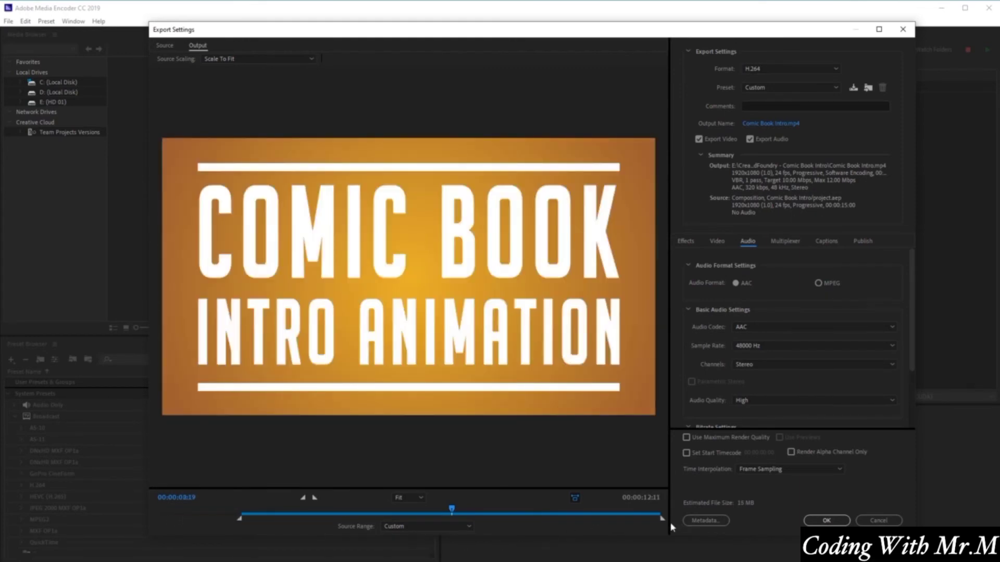
pyautogui.moveTo(661, 519); pyautogui.dragTo(594, 520)
pyautogui.moveTo(593, 520); pyautogui.dragTo(563, 521)
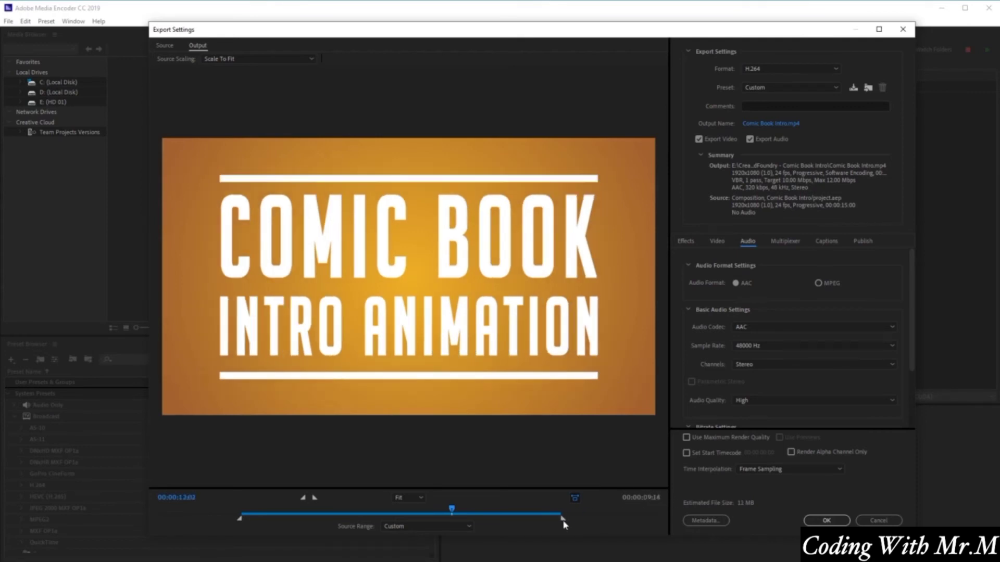
pyautogui.moveTo(451, 509); pyautogui.dragTo(514, 521)
pyautogui.hotkey('shift', 'Left')
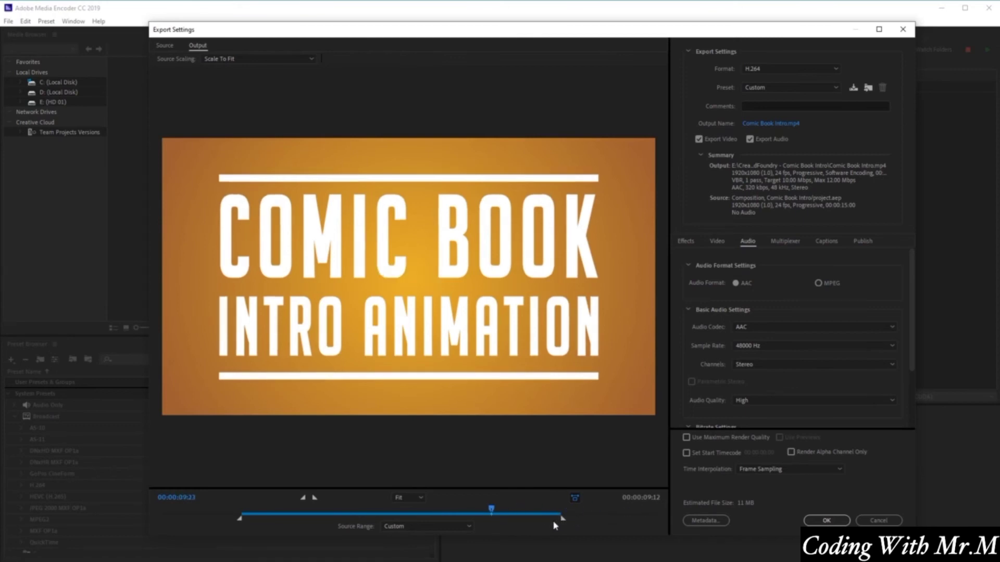
pyautogui.moveTo(562, 520); pyautogui.dragTo(677, 521)
pyautogui.moveTo(240, 520); pyautogui.dragTo(107, 525)
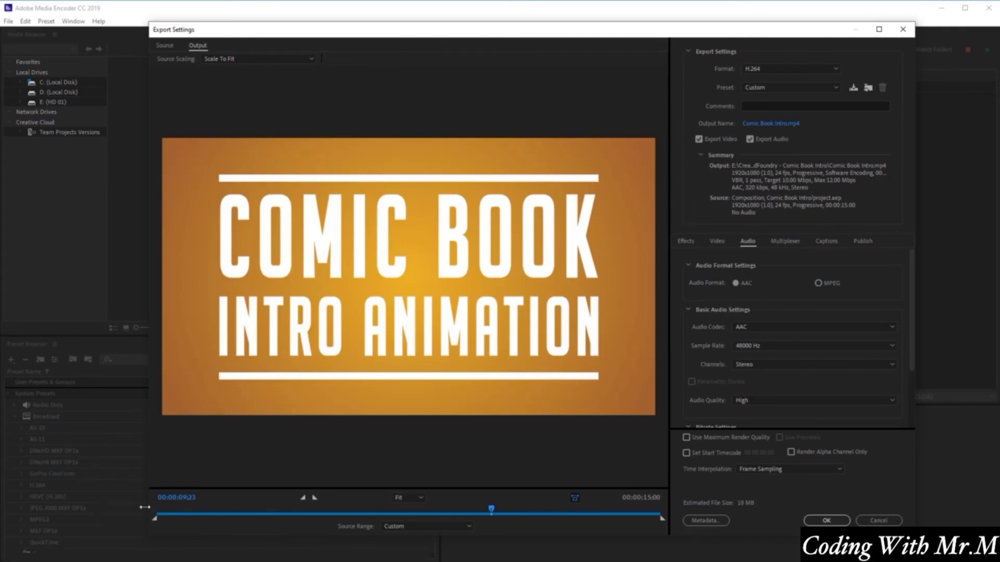
# Accept the export settings, leaving Comic Book Intro queued as H.264 Custom with status Ready.
pyautogui.moveTo(662, 519); pyautogui.dragTo(678, 517)
pyautogui.click(836, 521)
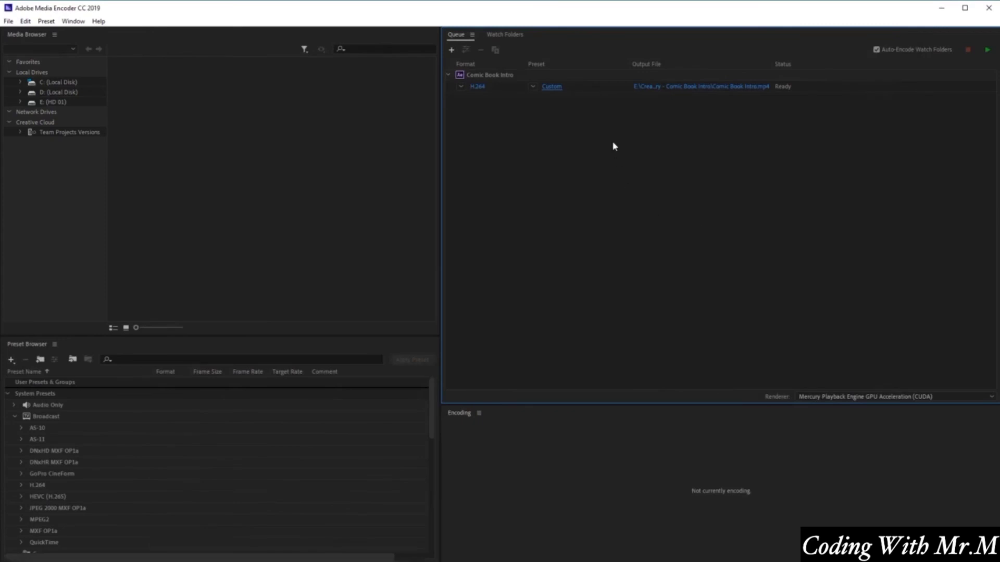